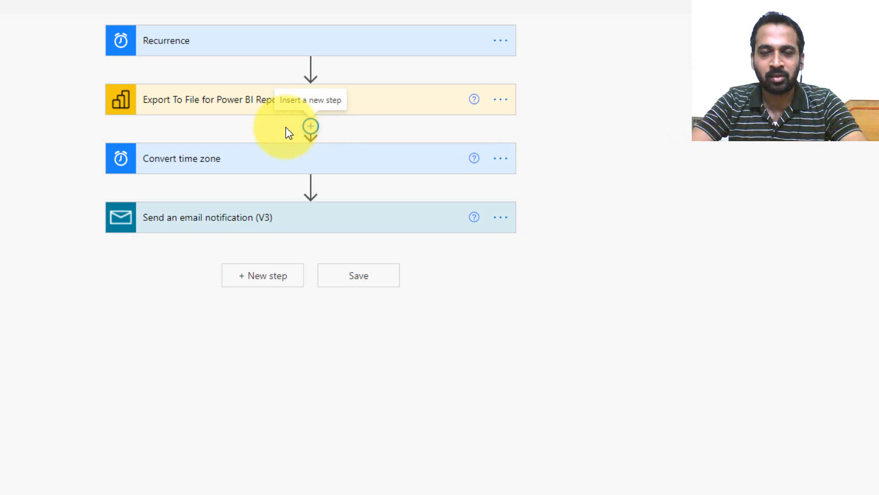
# Insert a new action after the Power BI export and search 'DATE' for the Date Time connector
pyautogui.click(311, 127)
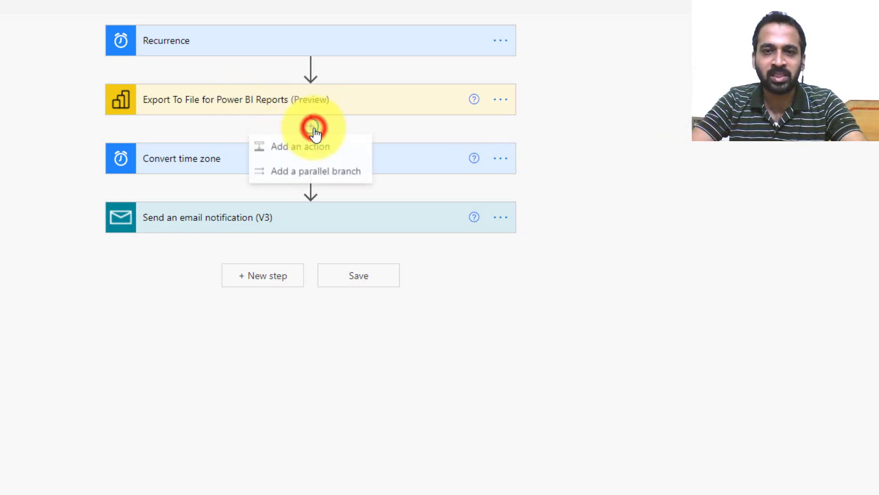
pyautogui.click(332, 152)
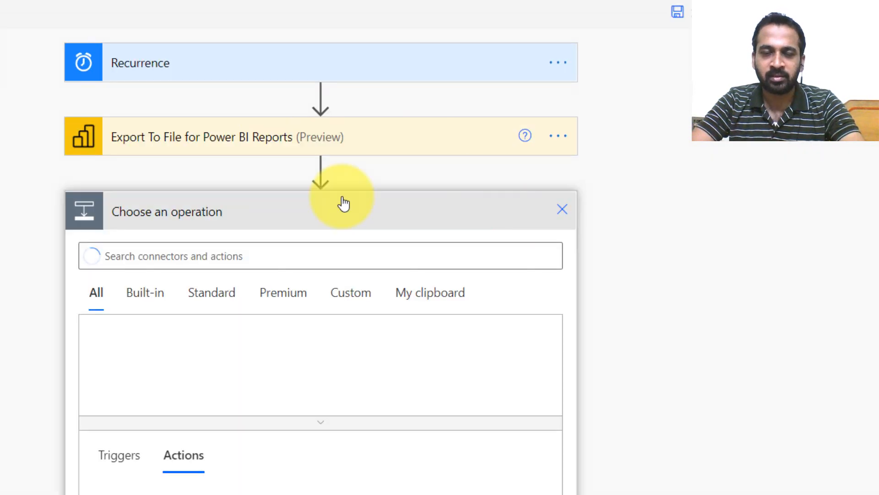
pyautogui.click(192, 255)
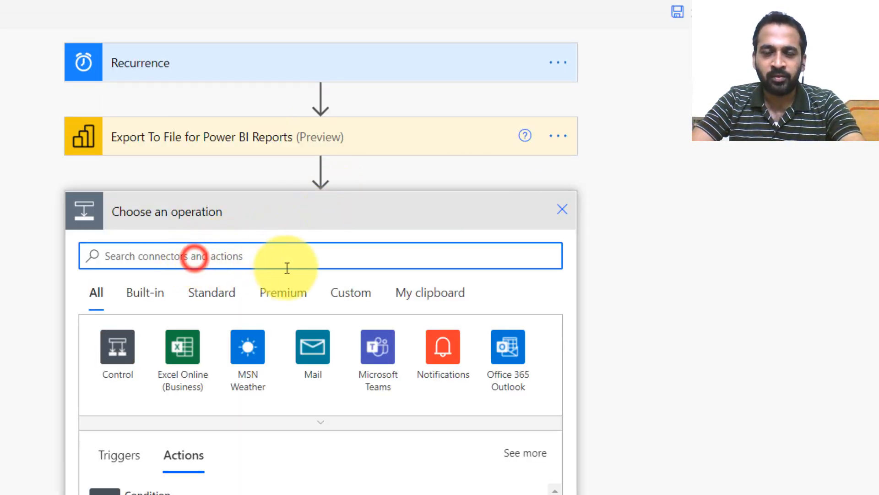
pyautogui.write('DATE')
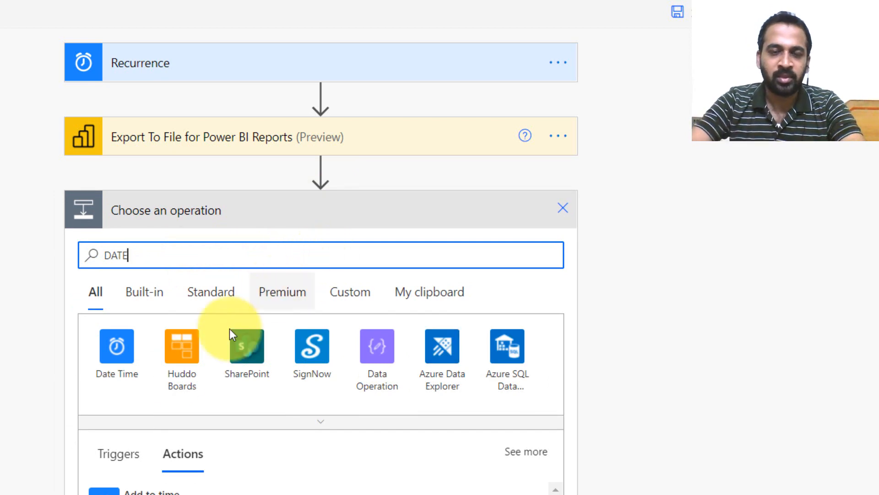
pyautogui.click(117, 345)
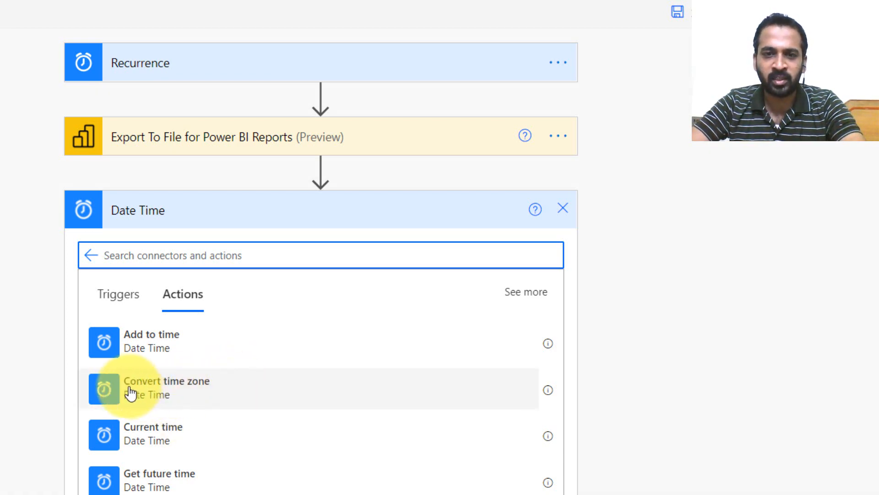
# Add the Convert time zone action and set its Base time to the expression utcNow()
pyautogui.click(198, 393)
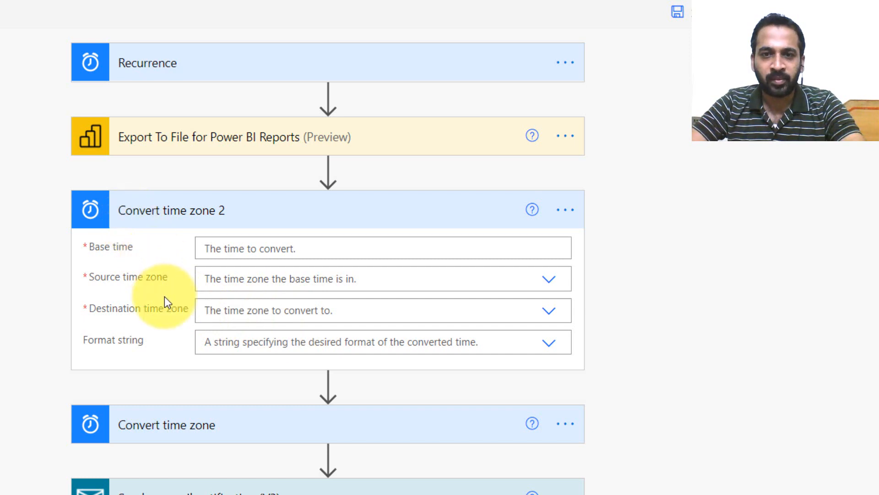
pyautogui.hotkey('ctrl', '+')
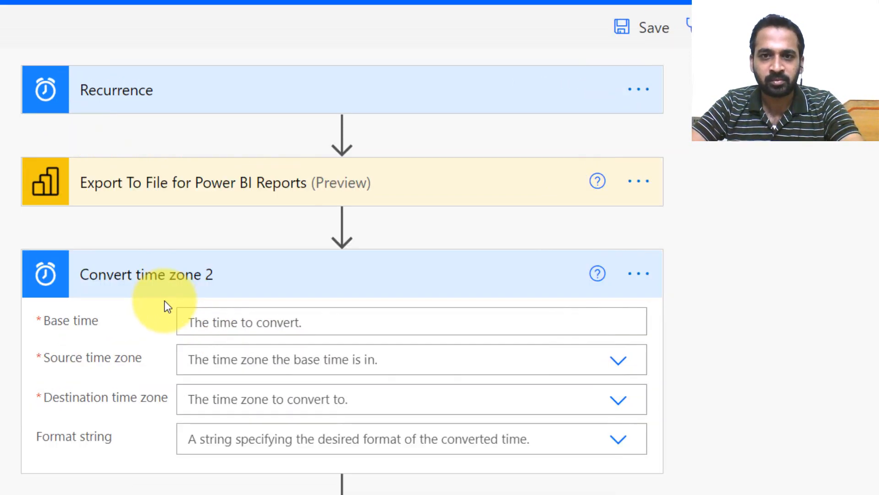
pyautogui.scroll(-2, 155, 335)
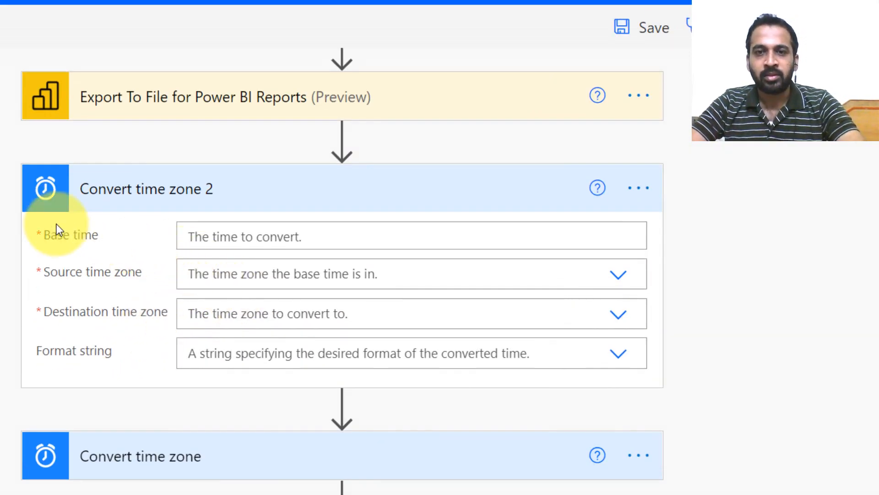
pyautogui.click(301, 237)
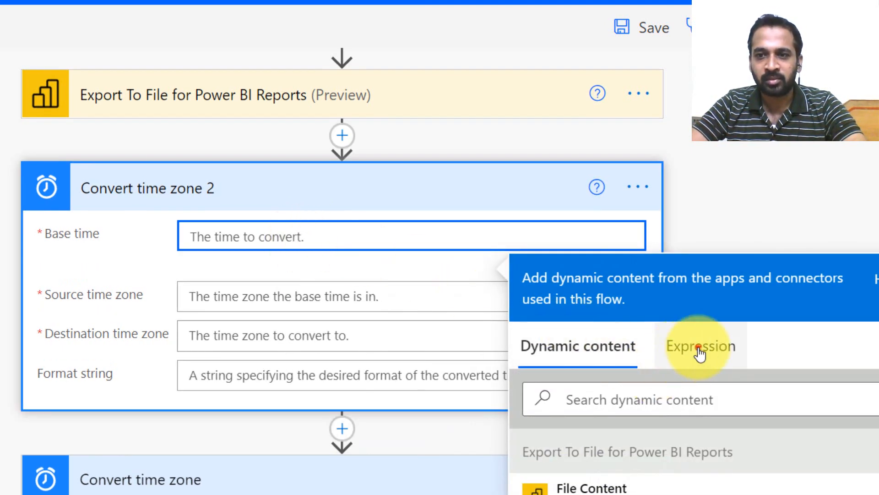
pyautogui.click(699, 346)
pyautogui.click(662, 414)
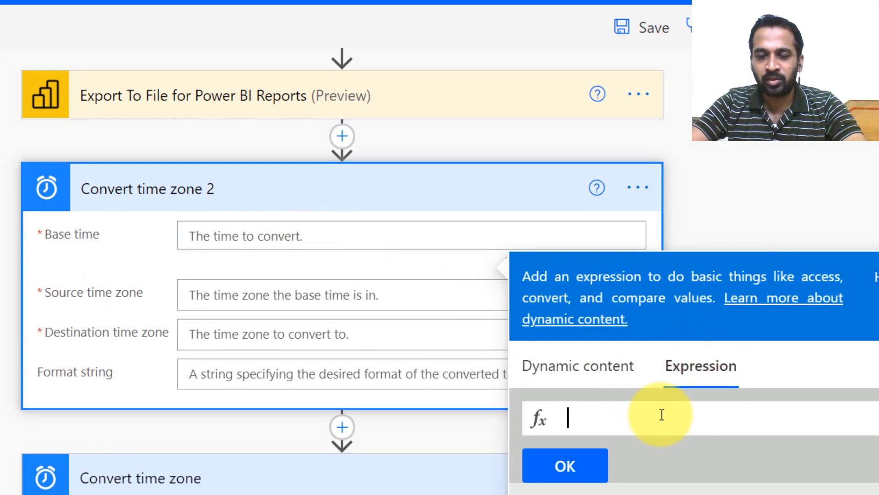
pyautogui.write('UTC')
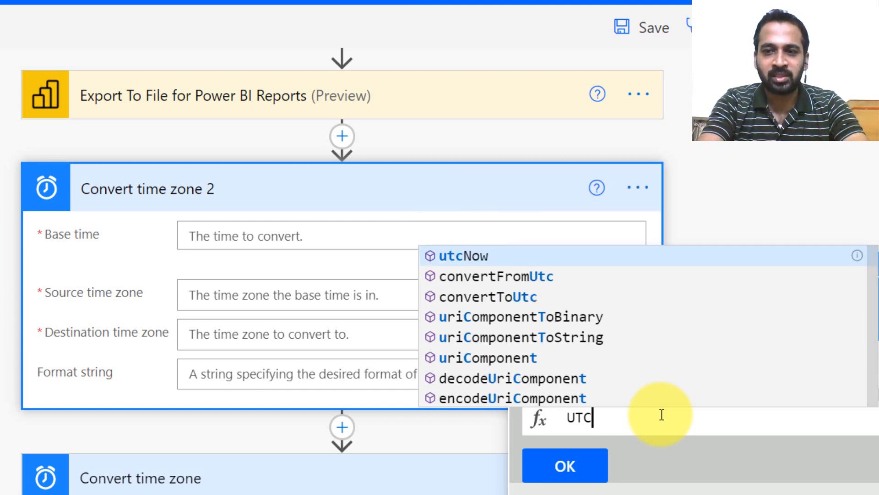
pyautogui.press('Tab')
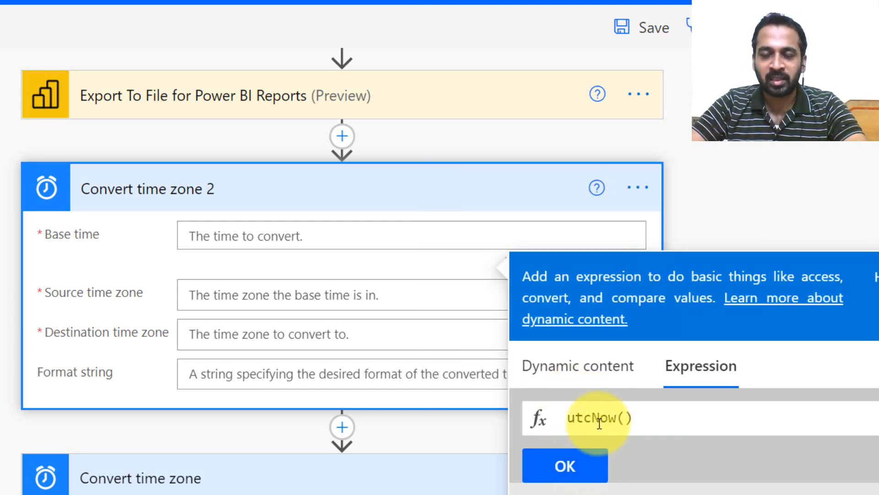
pyautogui.click(565, 466)
pyautogui.click(282, 237)
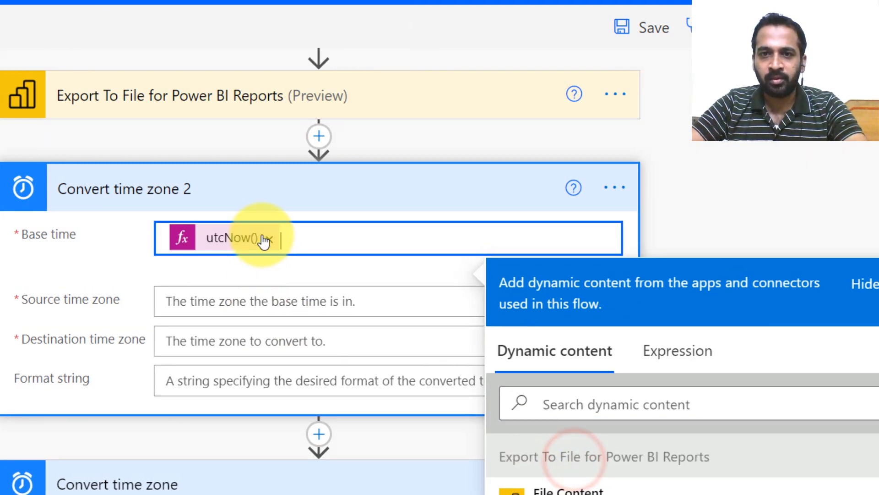
pyautogui.click(336, 280)
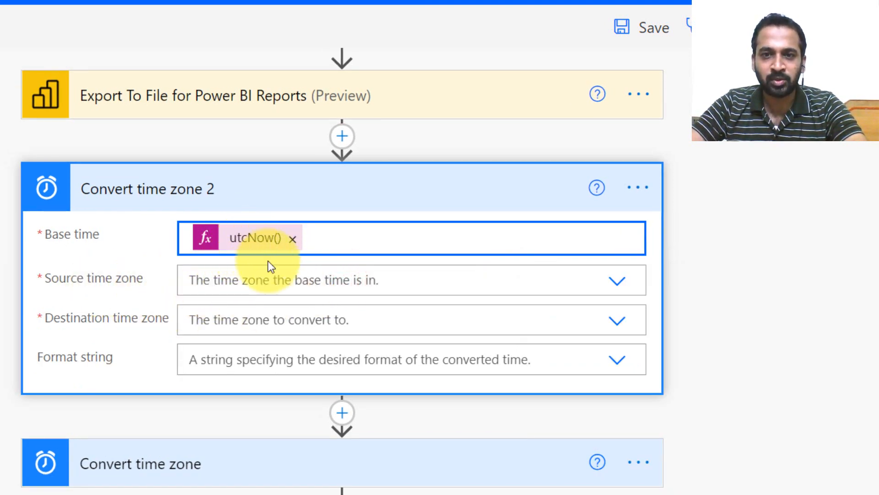
# Set source to Coordinated Universal Time and destination to (UTC+05:30) Chennai, Kolkata, Mumbai, New Delhi
pyautogui.click(620, 283)
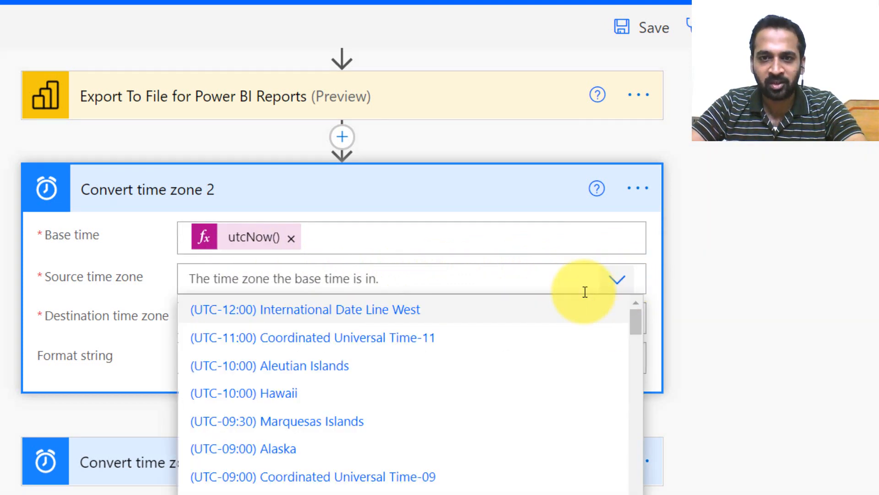
pyautogui.scroll(-5, 348, 371)
pyautogui.scroll(-5, 325, 394)
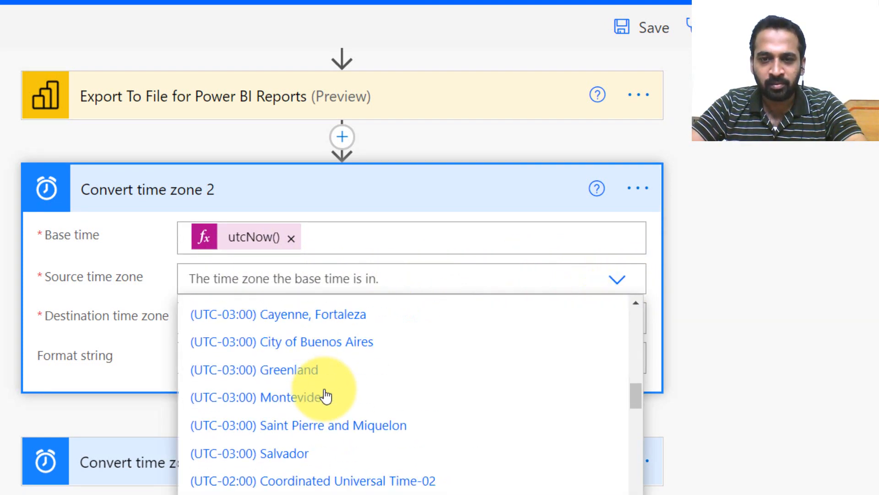
pyautogui.scroll(-5, 326, 394)
pyautogui.scroll(-1, 325, 394)
pyautogui.scroll(-2, 326, 395)
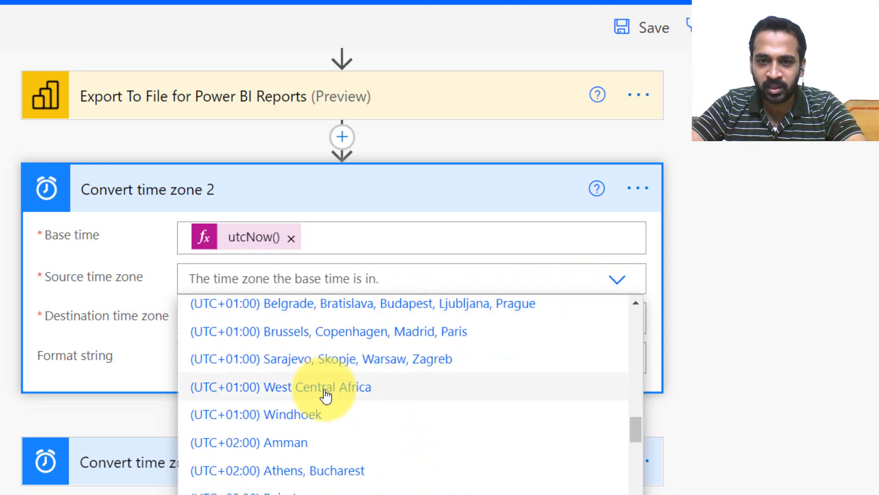
pyautogui.scroll(-3, 325, 395)
pyautogui.scroll(3, 326, 395)
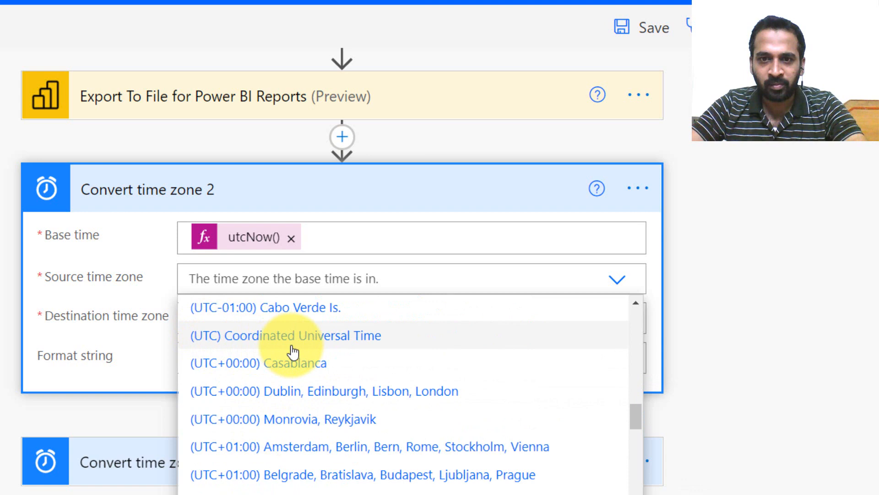
pyautogui.click(363, 341)
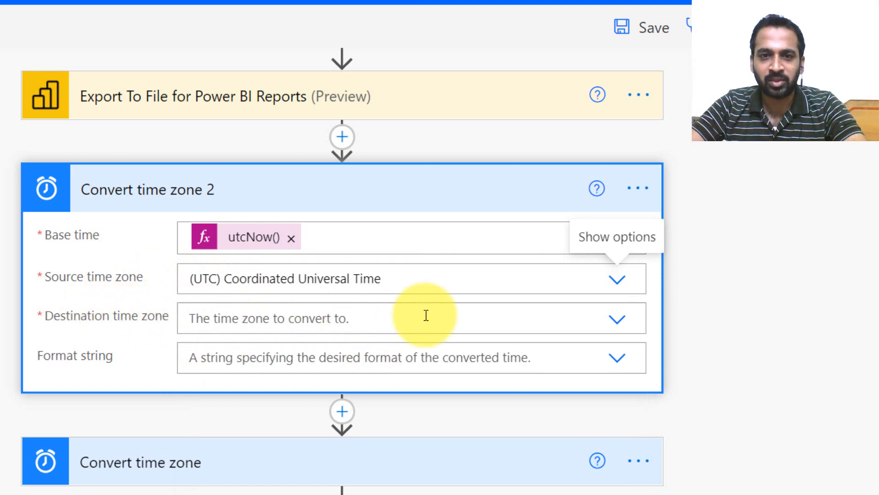
pyautogui.click(618, 318)
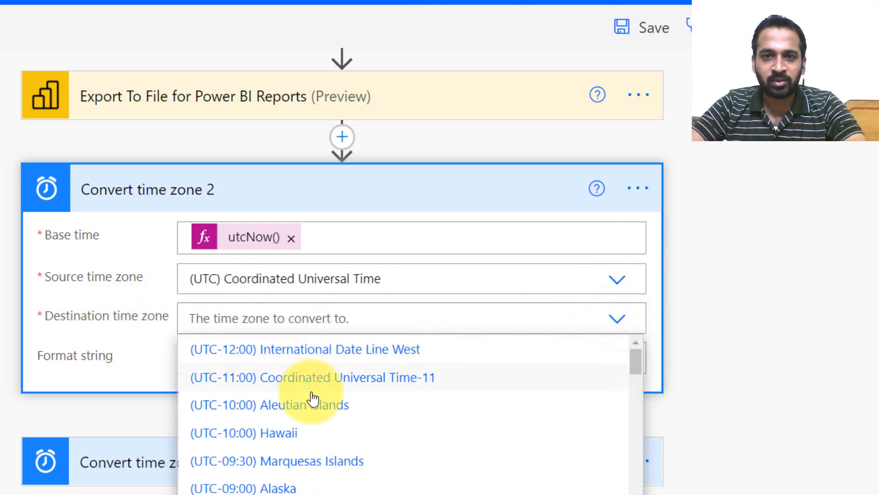
pyautogui.scroll(-5, 317, 398)
pyautogui.scroll(-3, 322, 401)
pyautogui.scroll(-5, 321, 402)
pyautogui.scroll(-3, 321, 402)
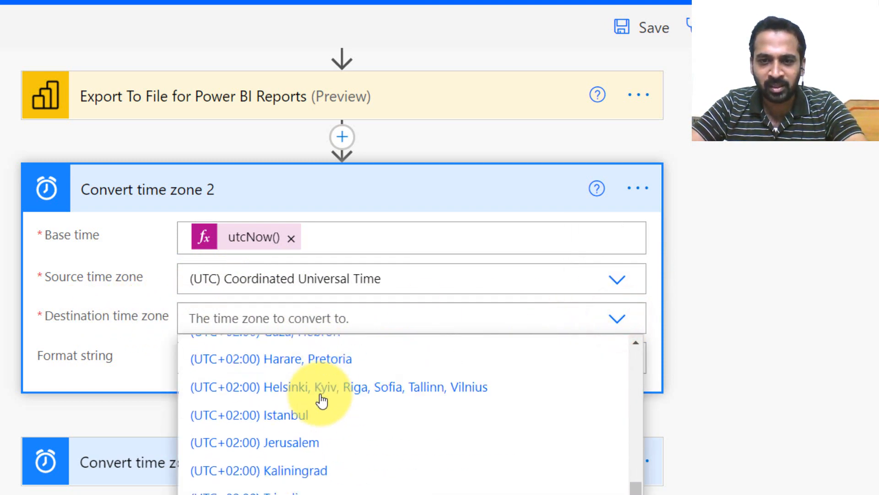
pyautogui.scroll(-3, 322, 402)
pyautogui.scroll(-3, 322, 401)
pyautogui.scroll(-3, 321, 401)
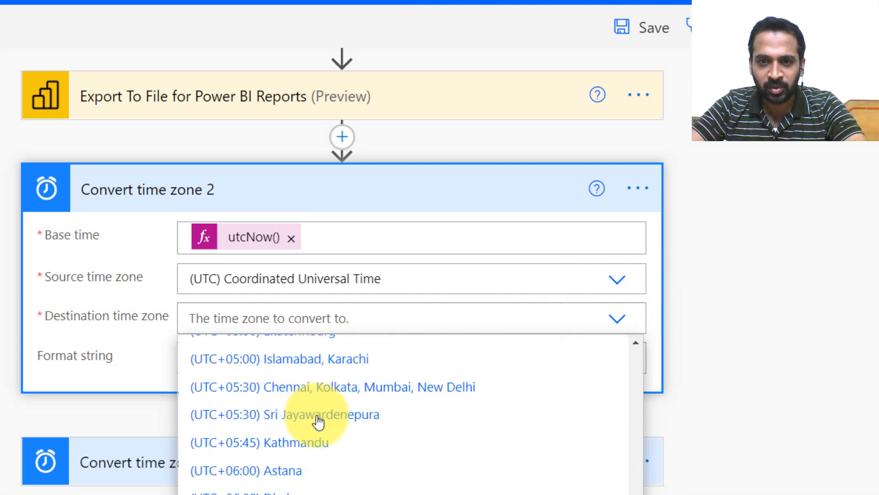
pyautogui.scroll(-1, 303, 385)
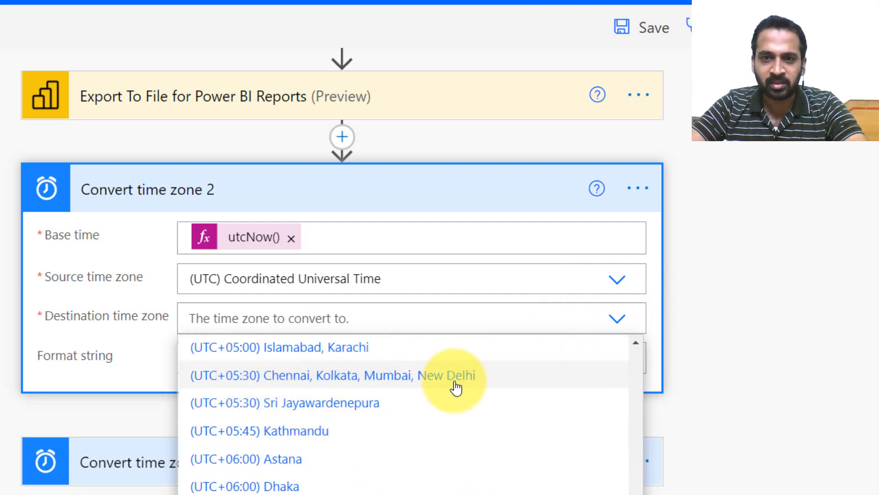
pyautogui.click(487, 377)
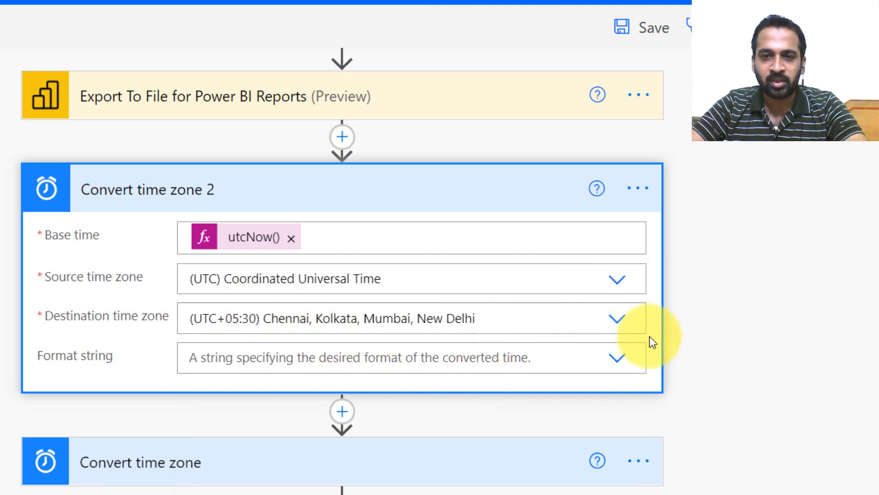
pyautogui.scroll(-1, 649, 336)
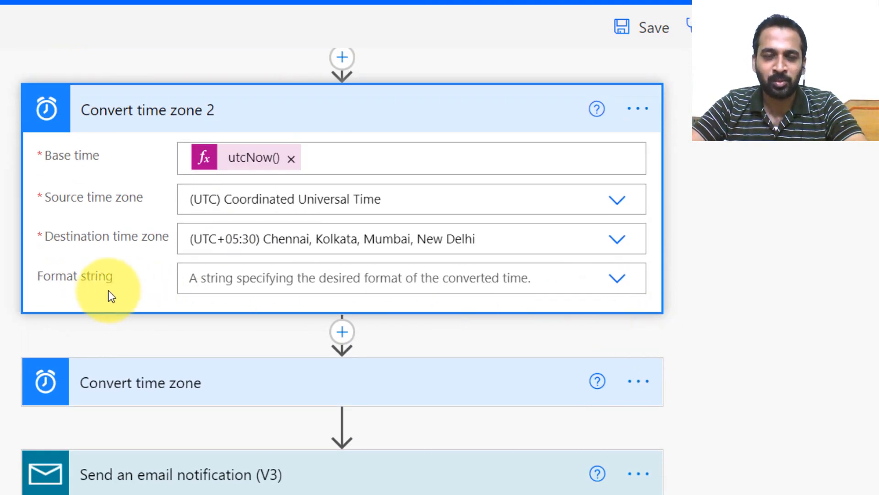
# Set the Format string to Universal full date/time pattern [U]
pyautogui.click(619, 279)
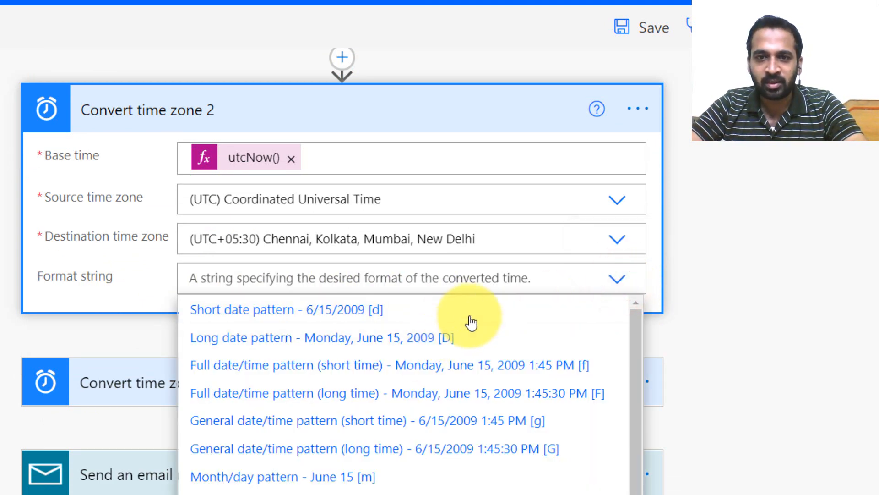
pyautogui.scroll(-2, 497, 318)
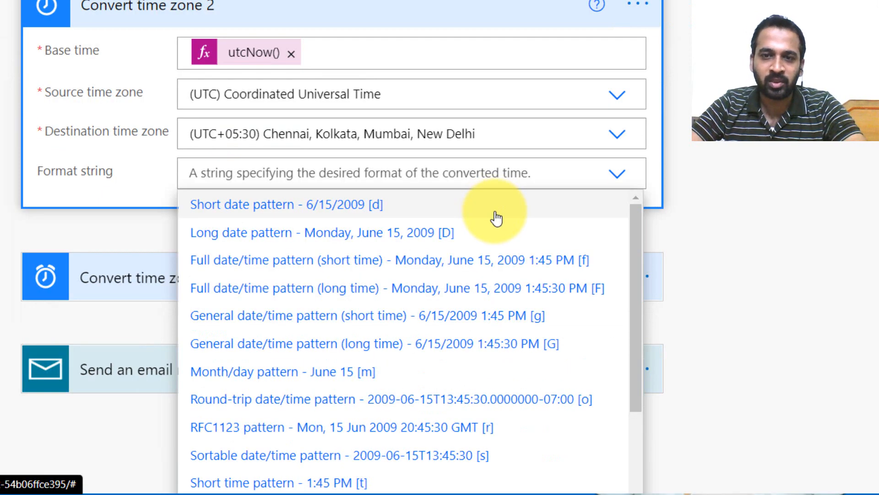
pyautogui.scroll(-3, 498, 221)
pyautogui.scroll(-2, 499, 222)
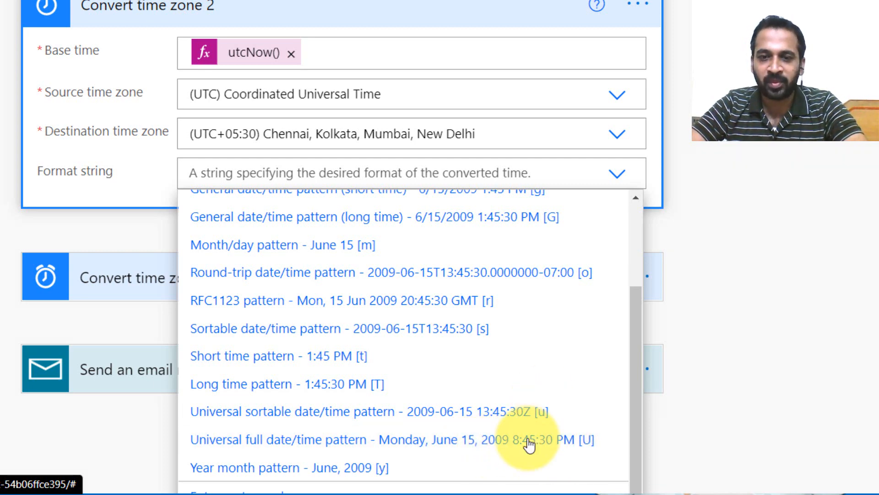
pyautogui.click(424, 441)
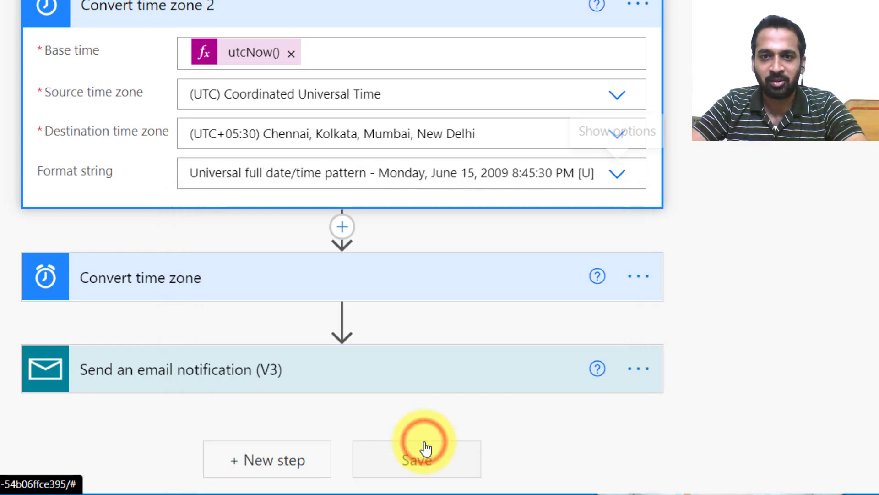
pyautogui.click(617, 173)
pyautogui.scroll(-3, 323, 295)
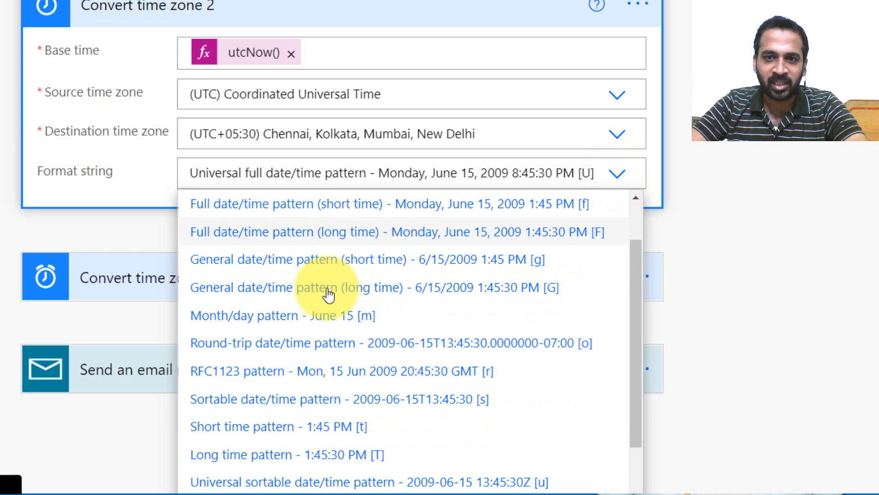
pyautogui.scroll(-2, 326, 294)
pyautogui.scroll(-1, 328, 294)
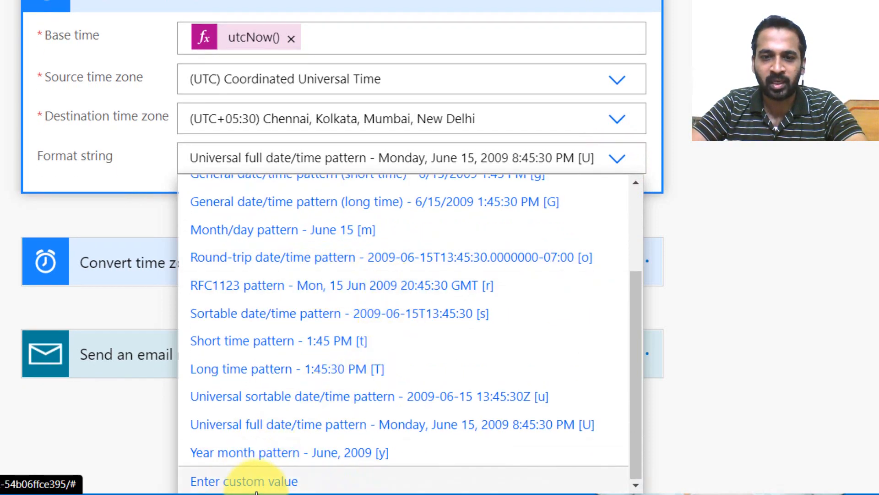
pyautogui.scroll(3, 310, 357)
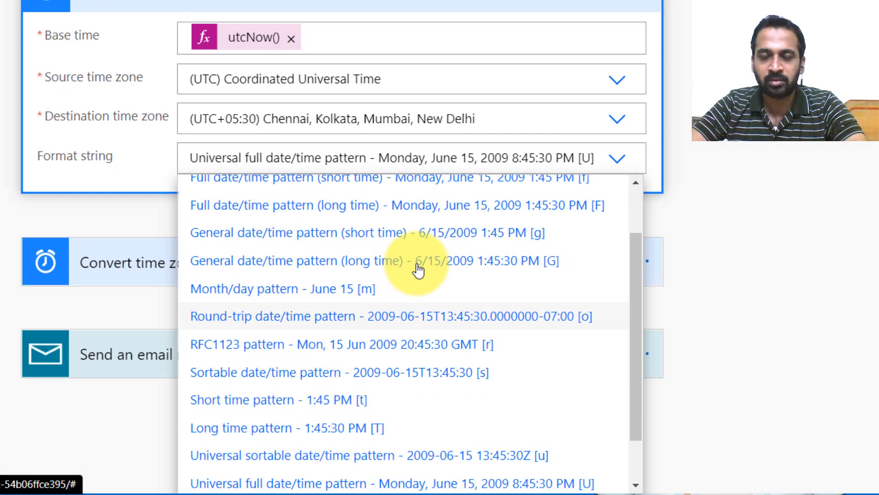
pyautogui.scroll(3, 329, 206)
pyautogui.click(153, 159)
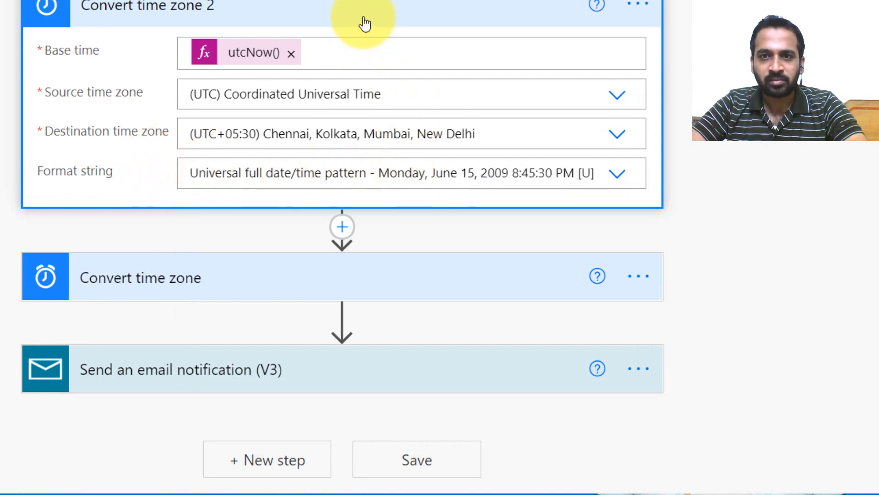
# Append the Converted time dynamic content to the email subject after Covid 19 2nd wave Status
pyautogui.click(273, 374)
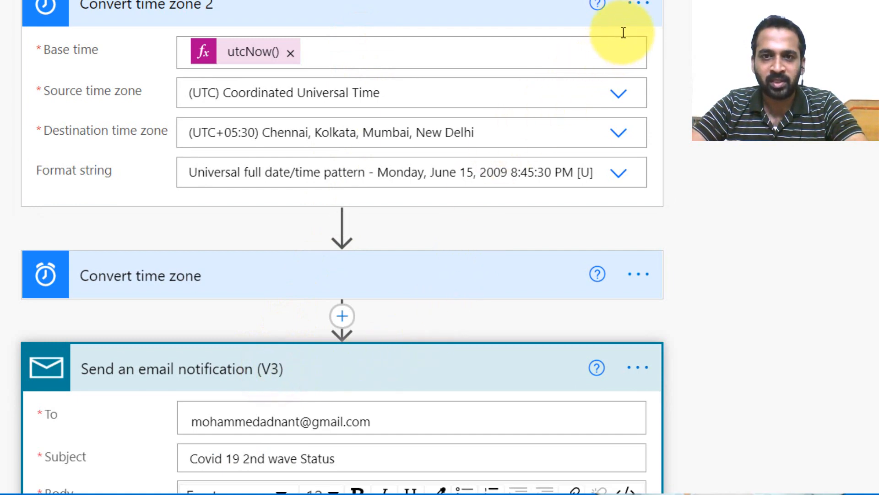
pyautogui.scroll(-4, 460, 115)
pyautogui.scroll(-2, 460, 115)
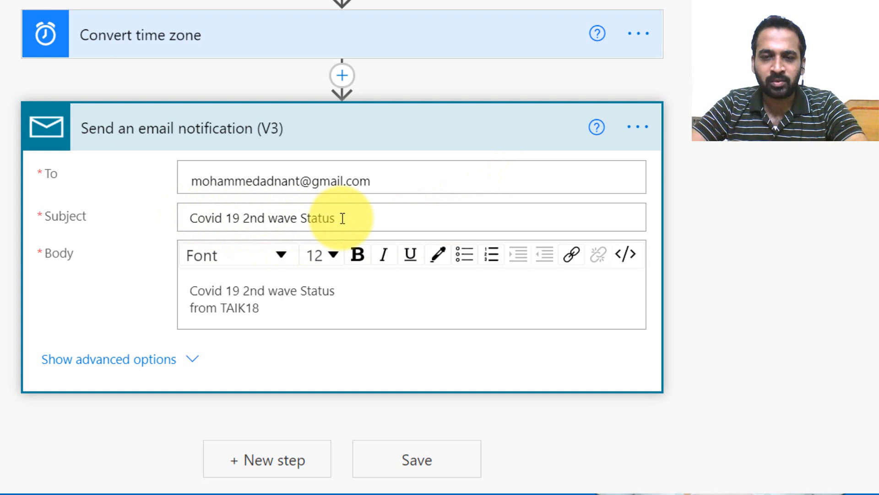
pyautogui.click(376, 217)
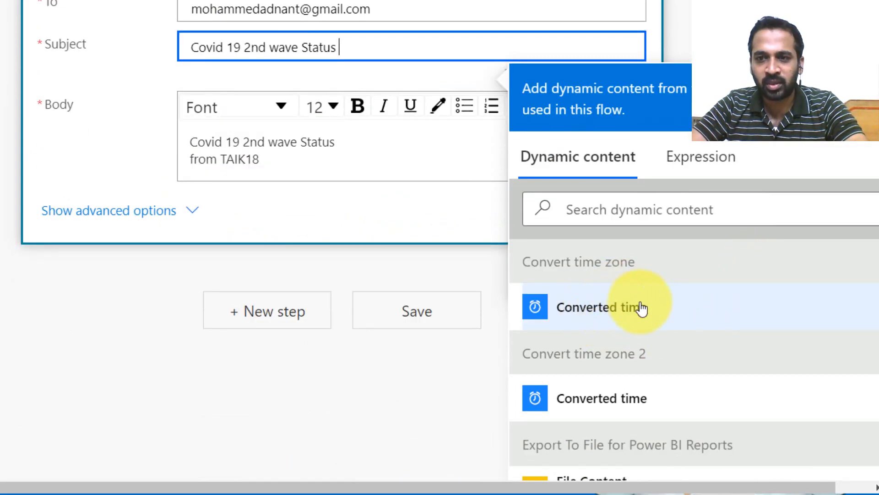
pyautogui.click(592, 307)
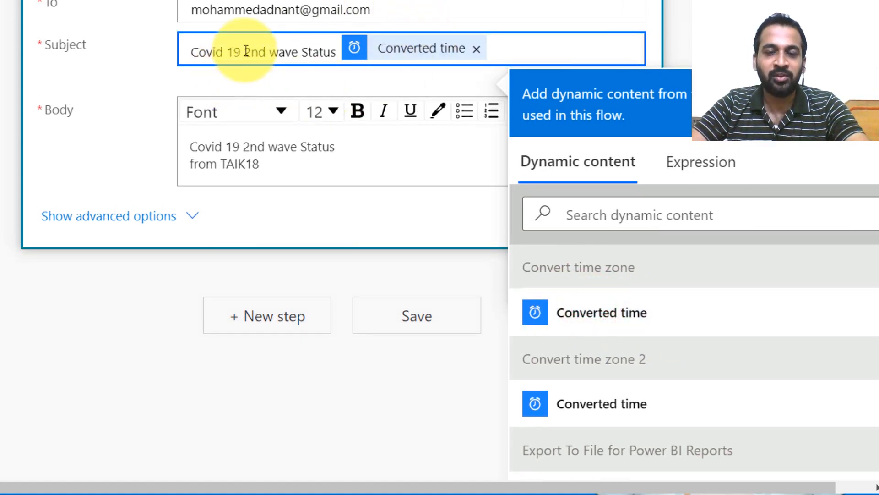
pyautogui.click(190, 51)
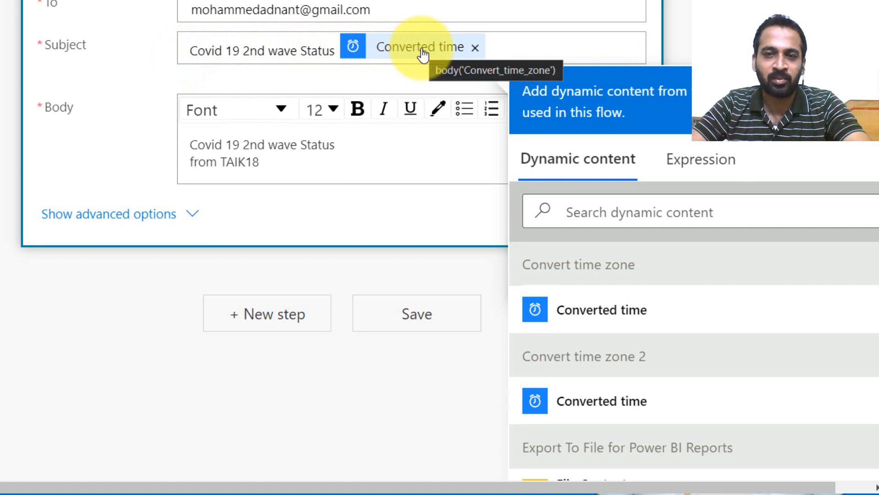
# Show the email's advanced options and review the attachment file name
pyautogui.click(196, 214)
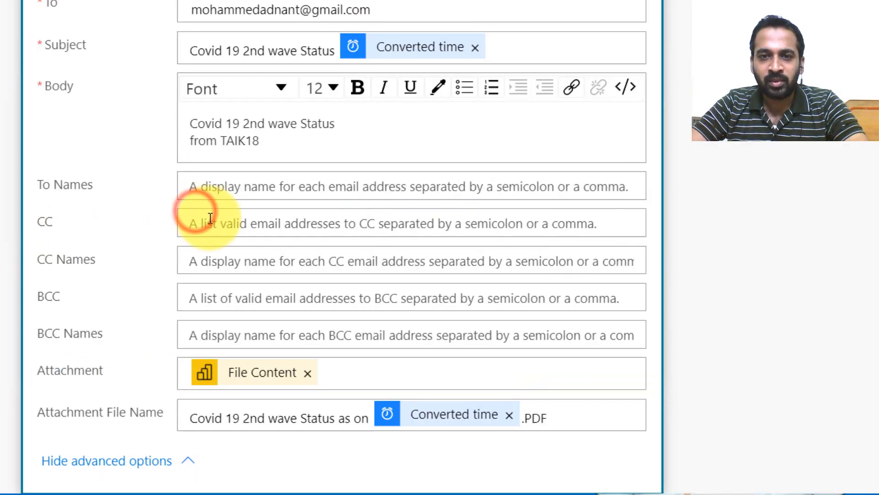
pyautogui.scroll(-2, 210, 218)
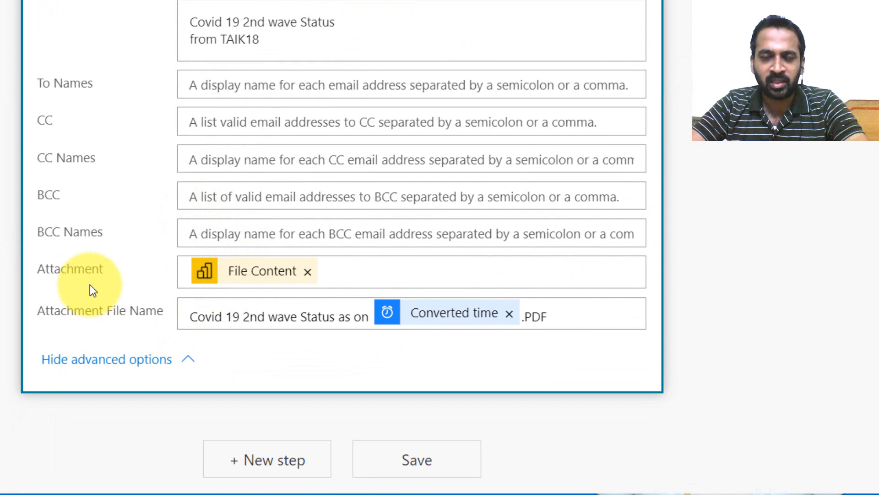
pyautogui.moveTo(191, 316); pyautogui.dragTo(370, 316)
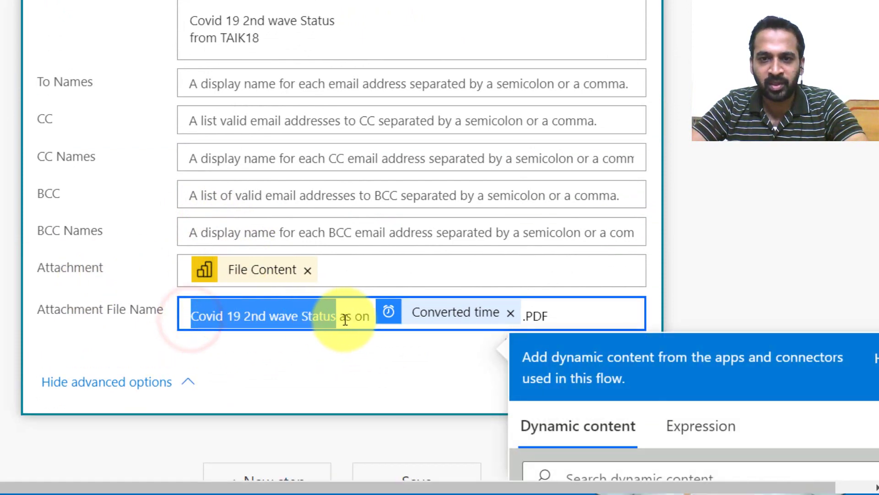
pyautogui.click(370, 316)
pyautogui.scroll(-3, 480, 317)
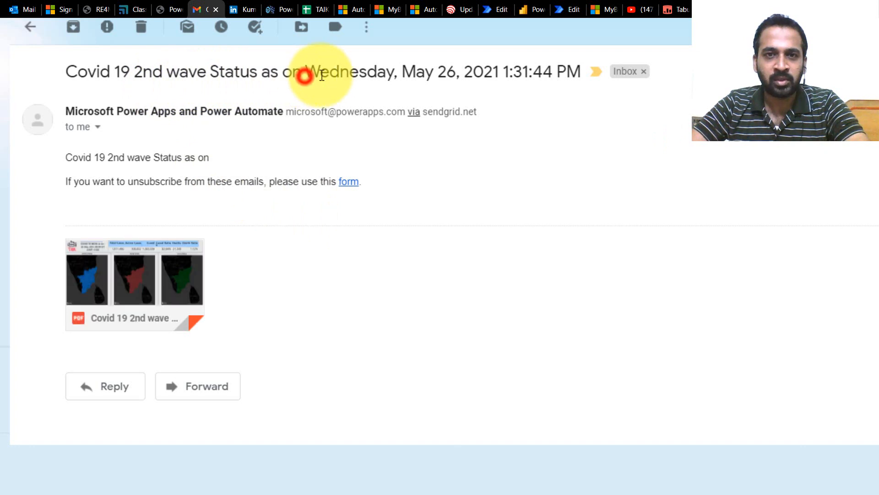
# Highlight the date-stamped subject and preview the attached COVID-19 PDF report
pyautogui.moveTo(304, 75); pyautogui.dragTo(580, 74)
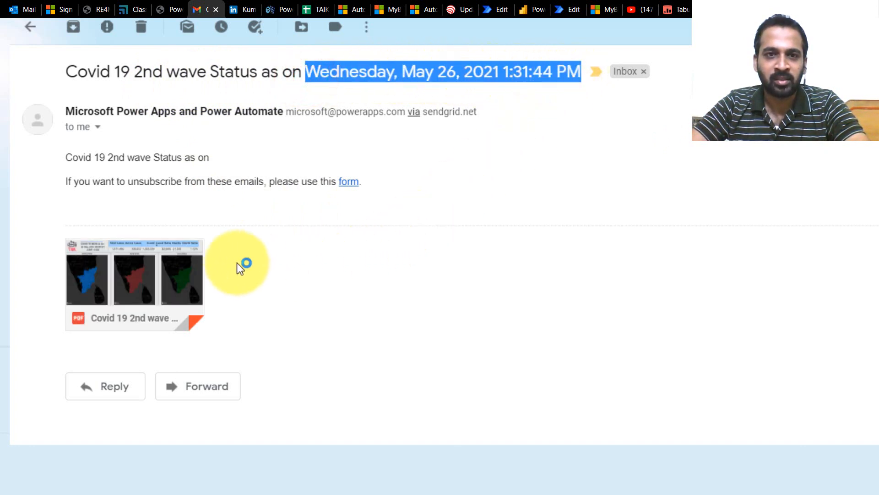
pyautogui.moveTo(135, 283)
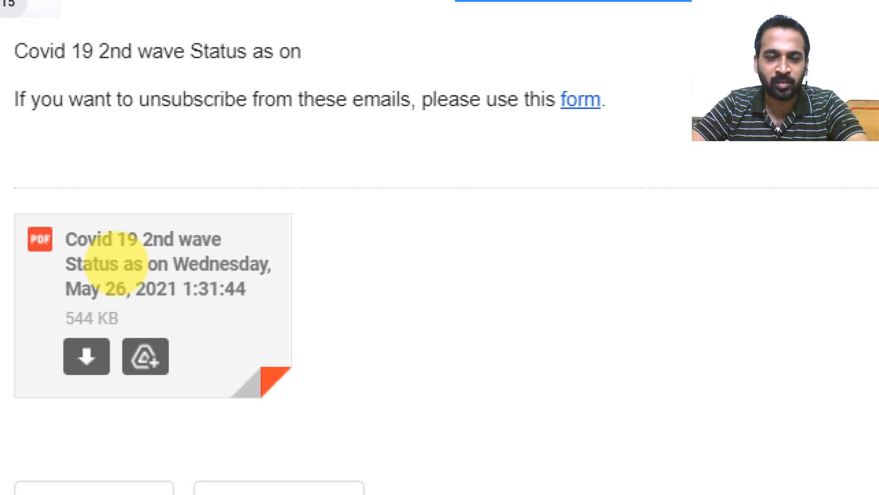
pyautogui.click(114, 264)
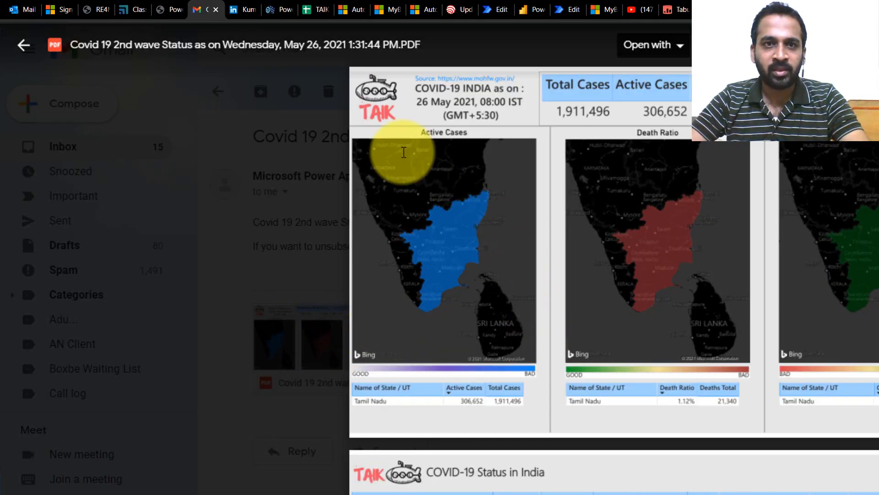